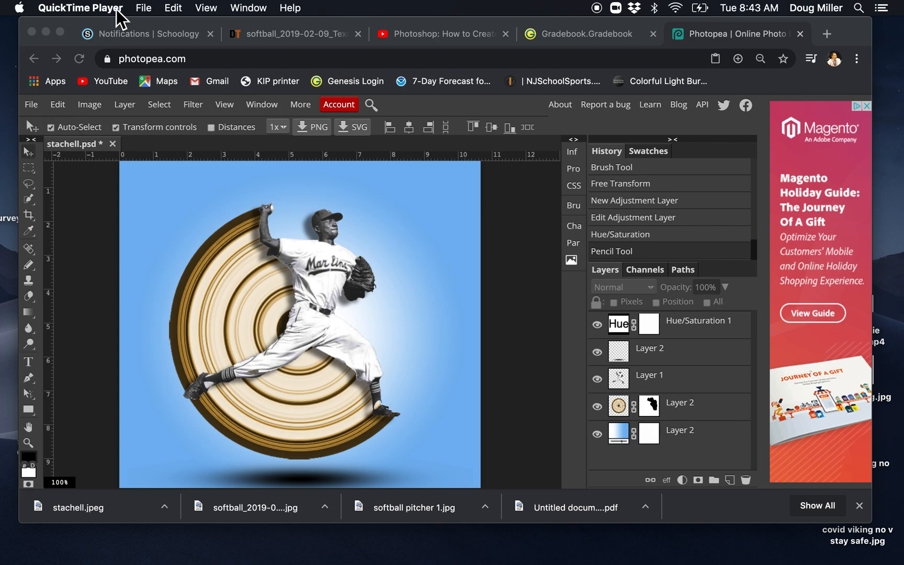
Save the finished stachell pitcher design as a PSD file, and save a second PSD copy of it
left_click(77, 26)
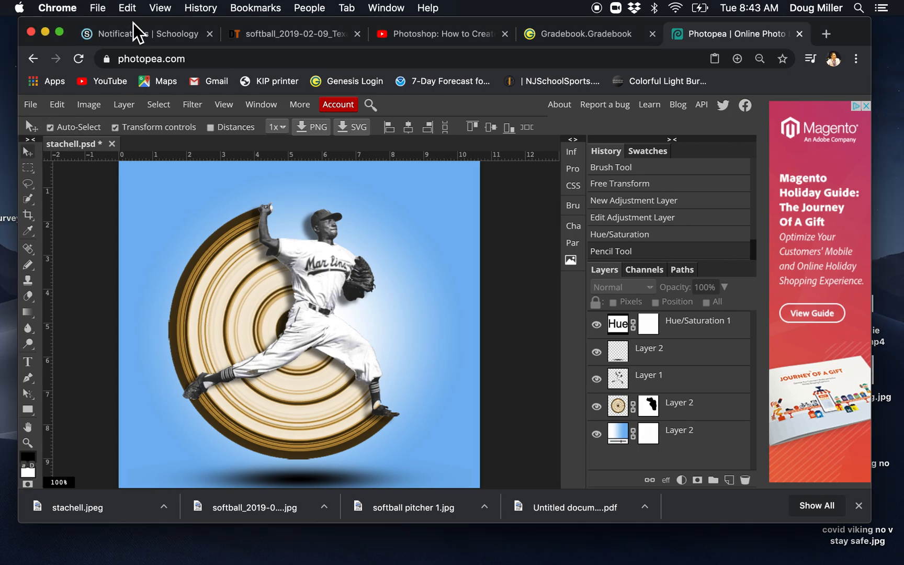
left_click(97, 8)
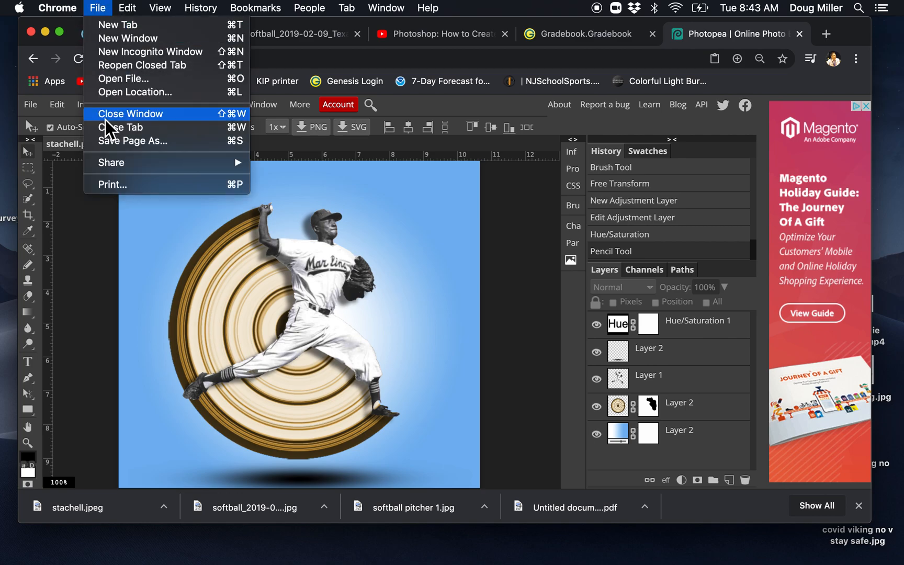
left_click(70, 242)
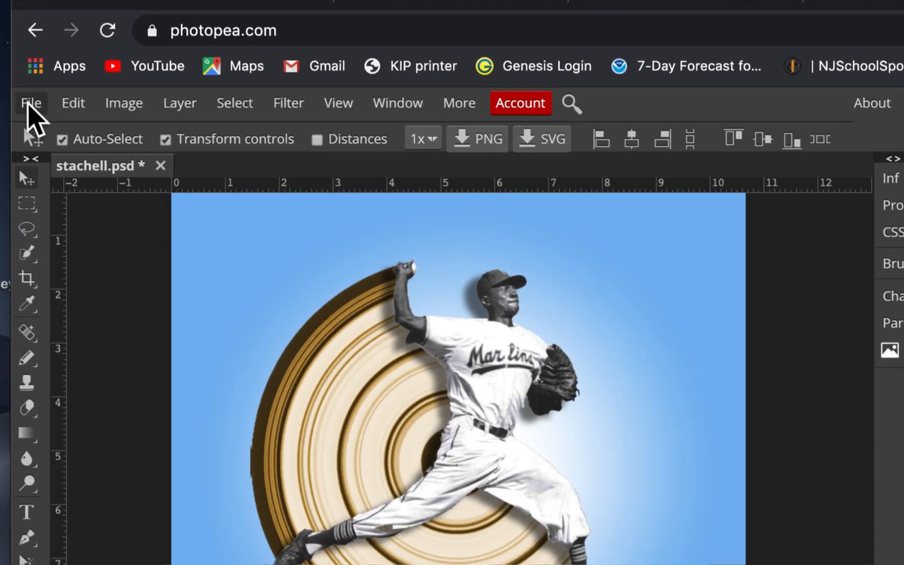
left_click(30, 105)
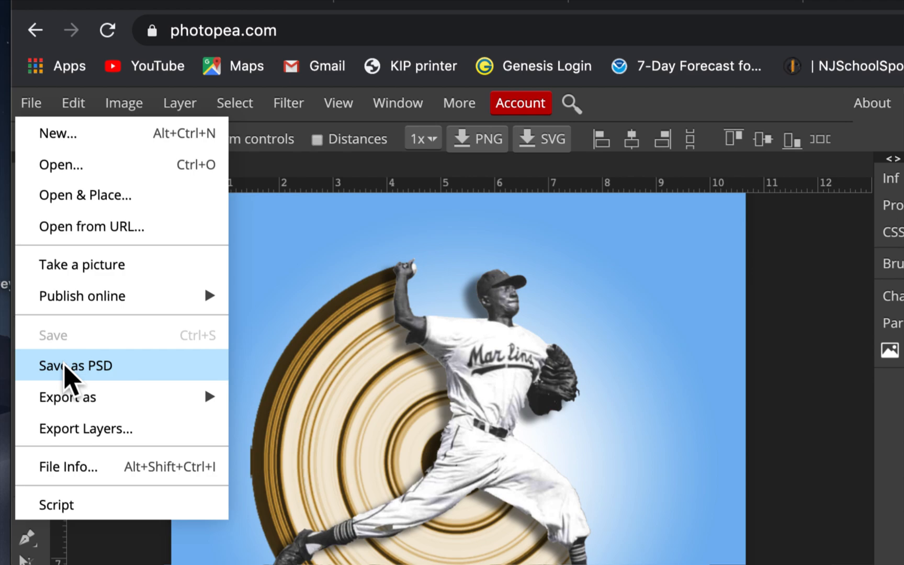
left_click(64, 364)
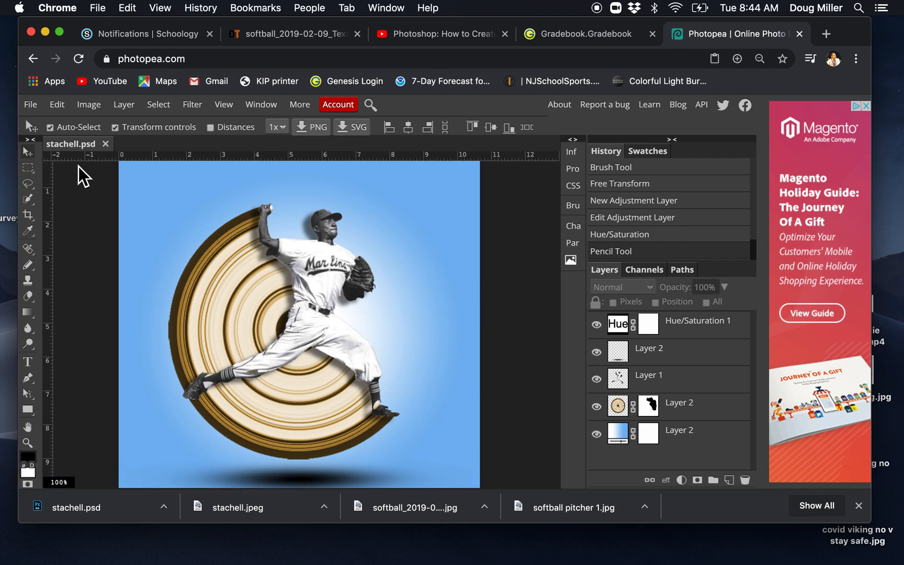
left_click(31, 108)
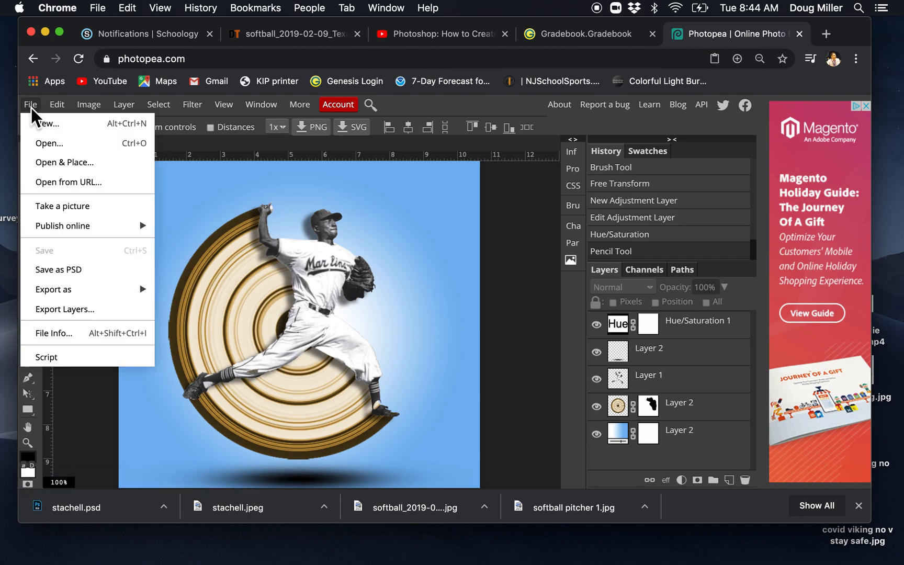
left_click(77, 267)
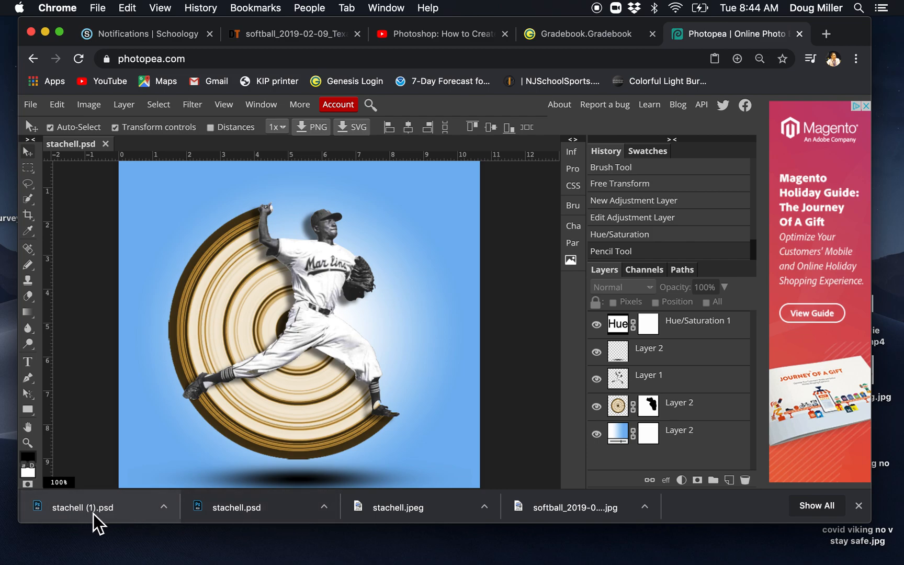
Export the stachell design as a 1024 × 1024 px JPG at 70% quality and close the document
left_click(35, 108)
mouse_move(70, 291)
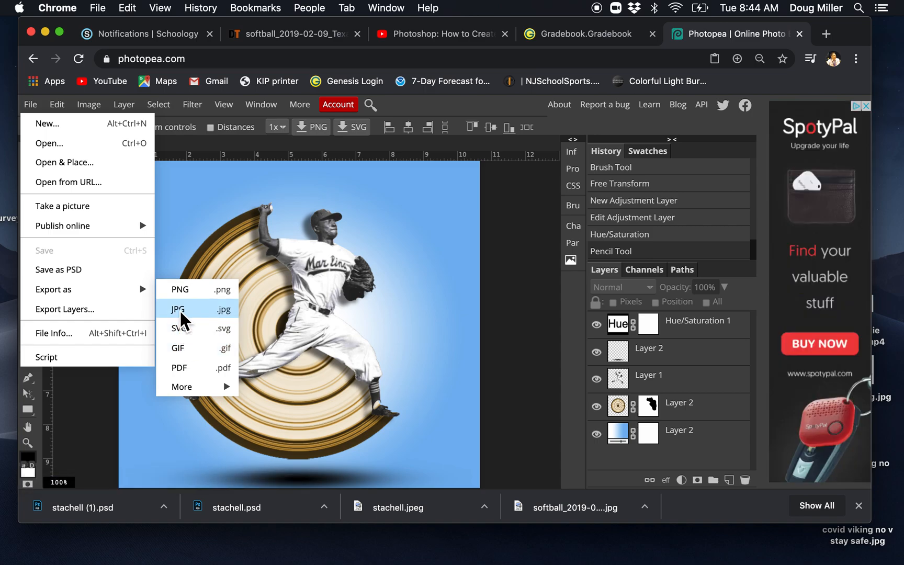
left_click(179, 311)
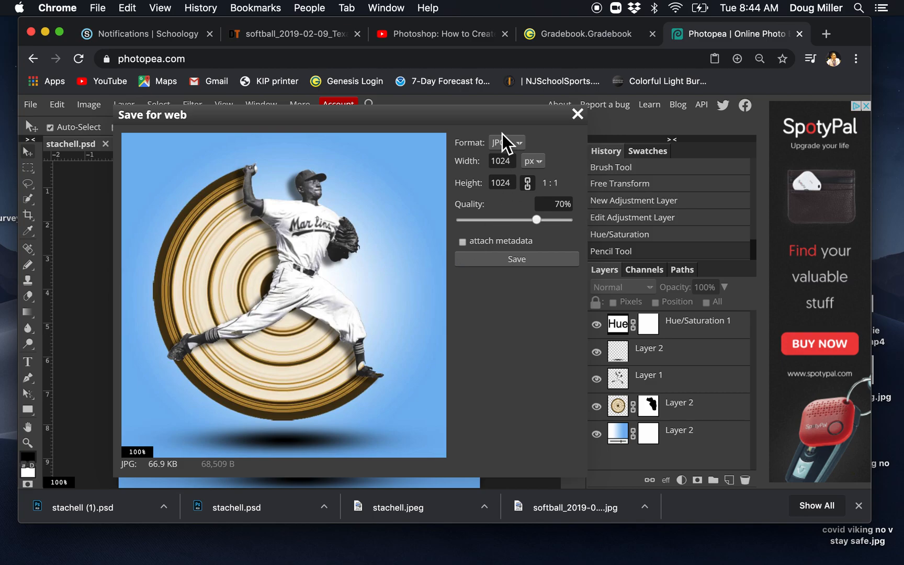
left_click_drag(453, 120, 487, 78)
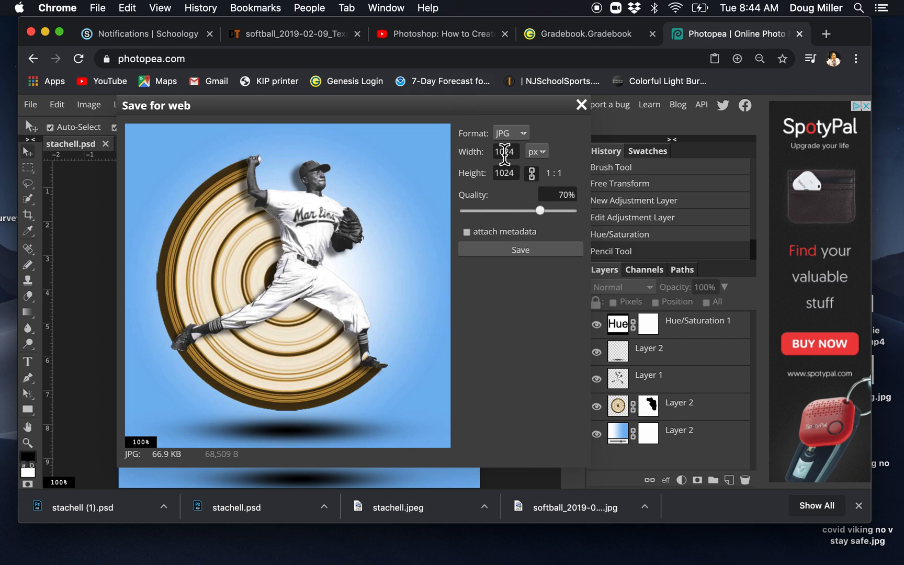
left_click(513, 252)
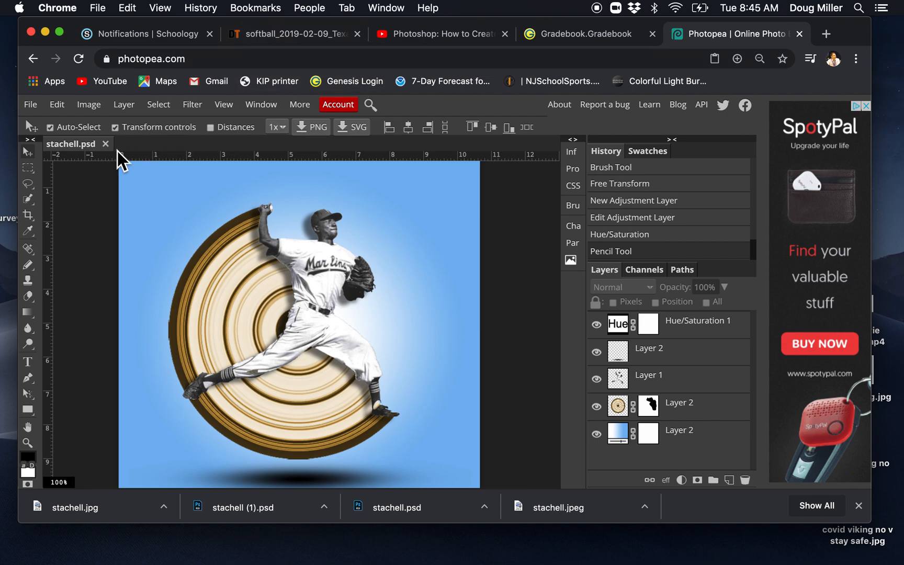
left_click(106, 143)
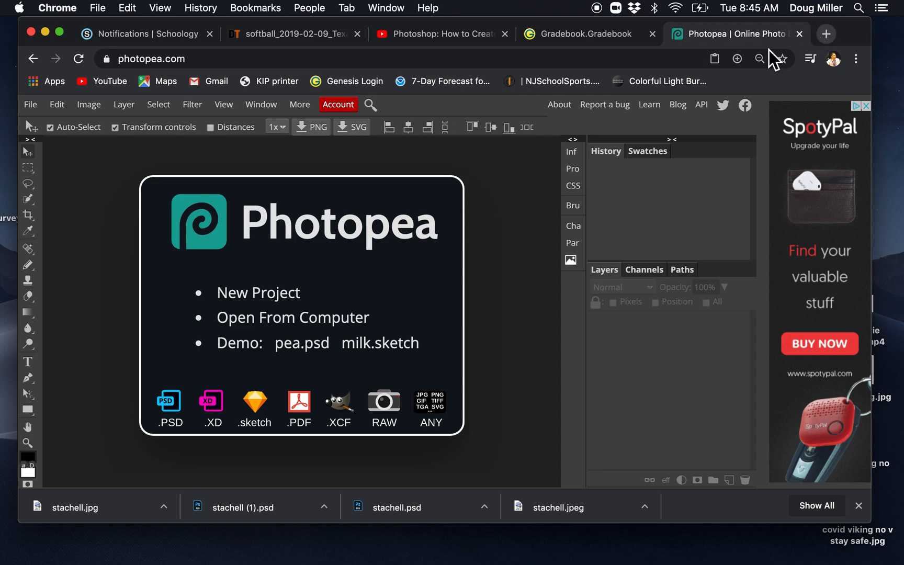
Show the Texas softball photo's tab and move the browser window aside to uncover the image files on the desktop
left_click(326, 37)
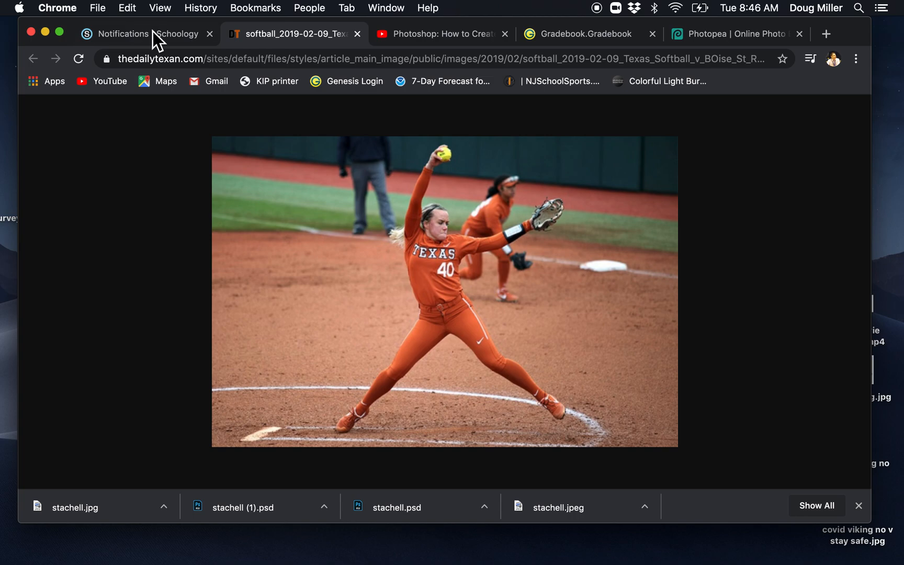
left_click_drag(154, 25, 174, 18)
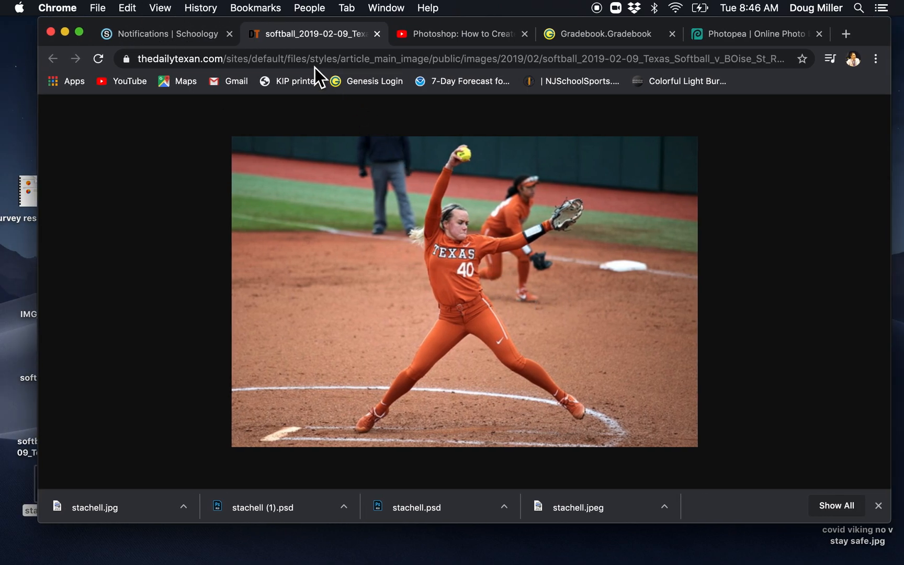
left_click_drag(230, 24, 295, 21)
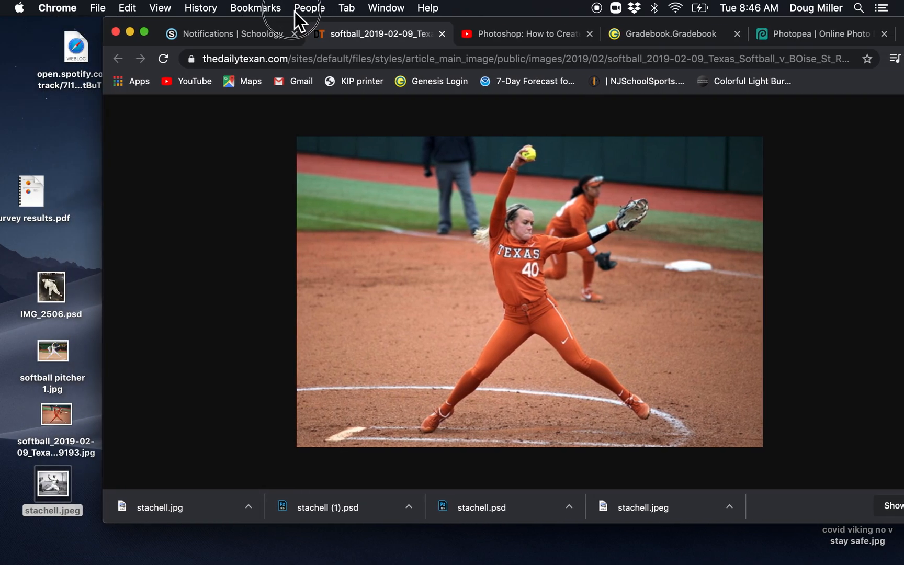
left_click(69, 282)
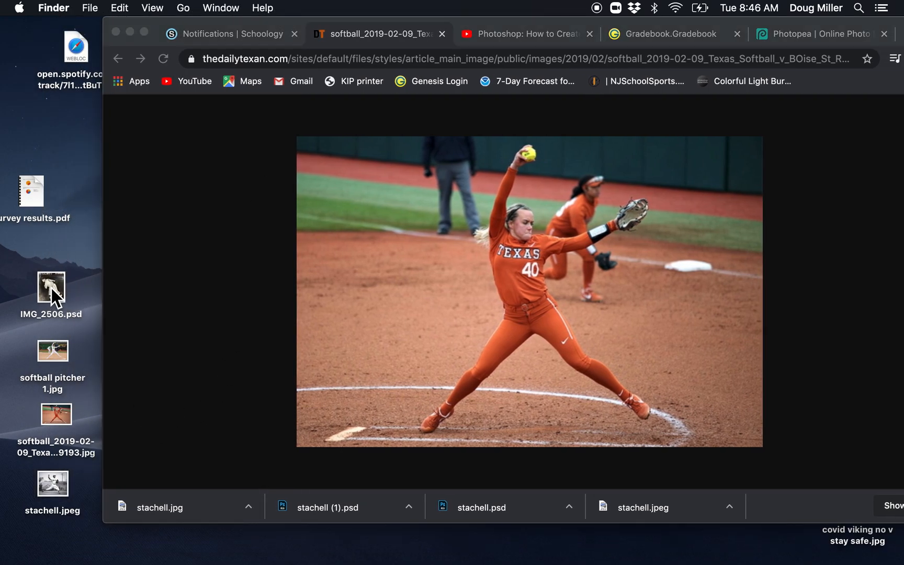
Open IMG_2506.psd from the desktop in Photopea, close it, and open softball pitcher 1.jpg instead
left_click(785, 36)
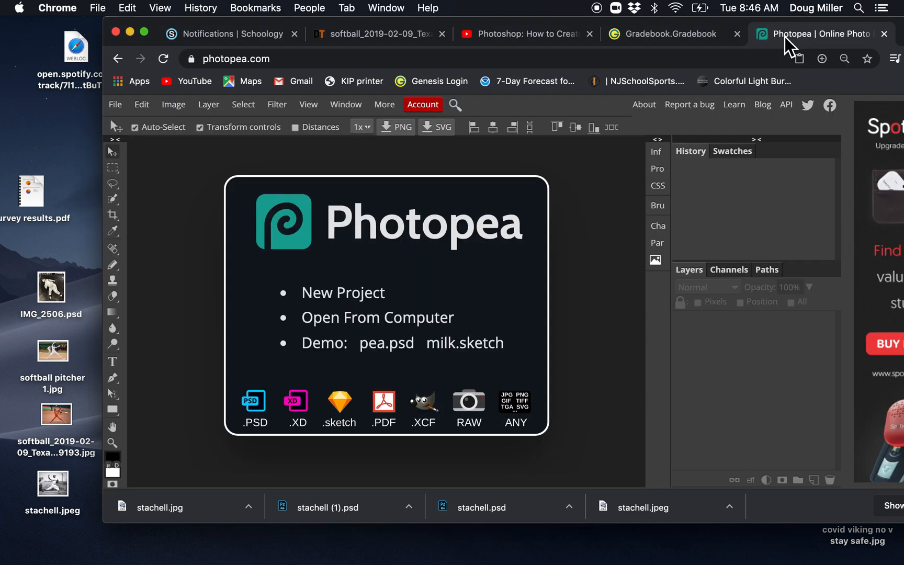
left_click_drag(51, 287, 221, 319)
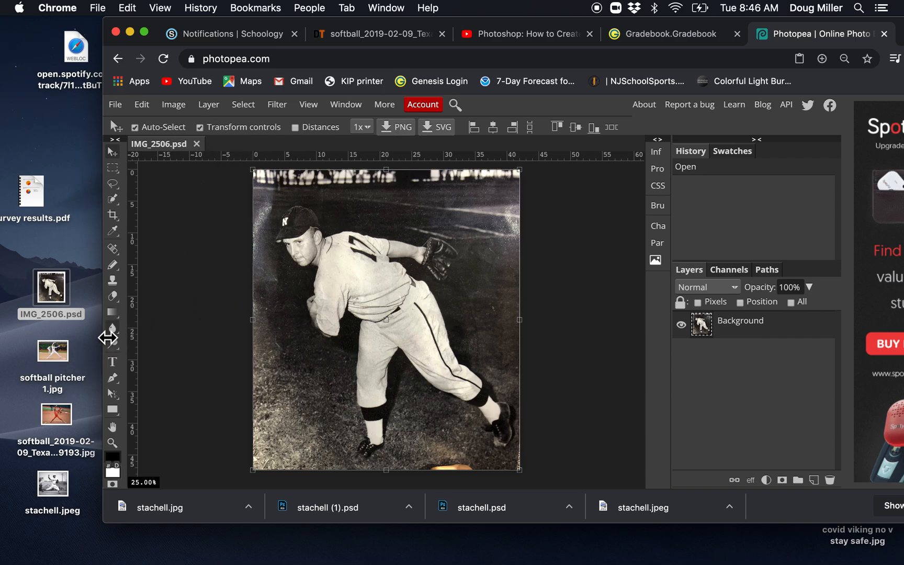
left_click(197, 144)
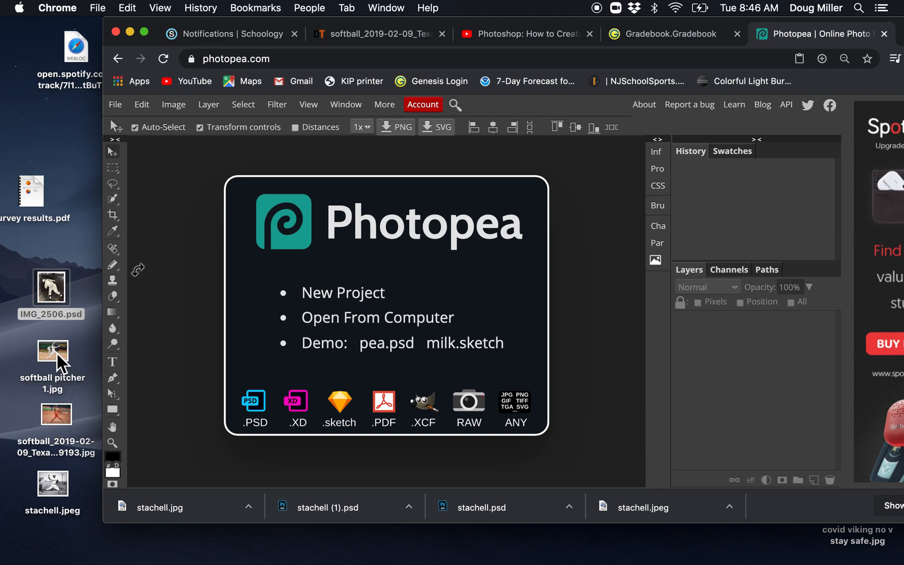
left_click_drag(56, 355, 227, 333)
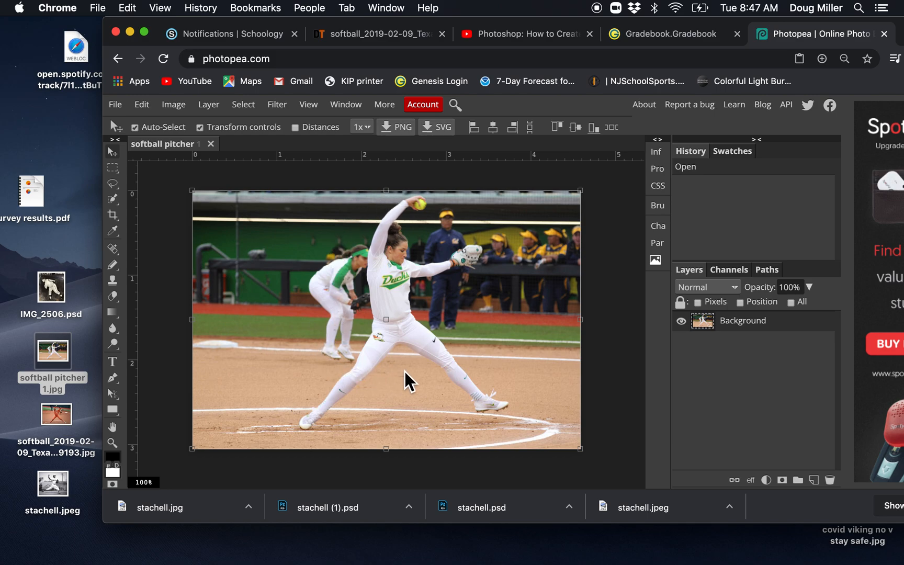
Compare the pitchers' poses in the Texas softball web photo, stachell.jpeg and softball pitcher 1.jpg, closing each Preview window after viewing
left_click(377, 33)
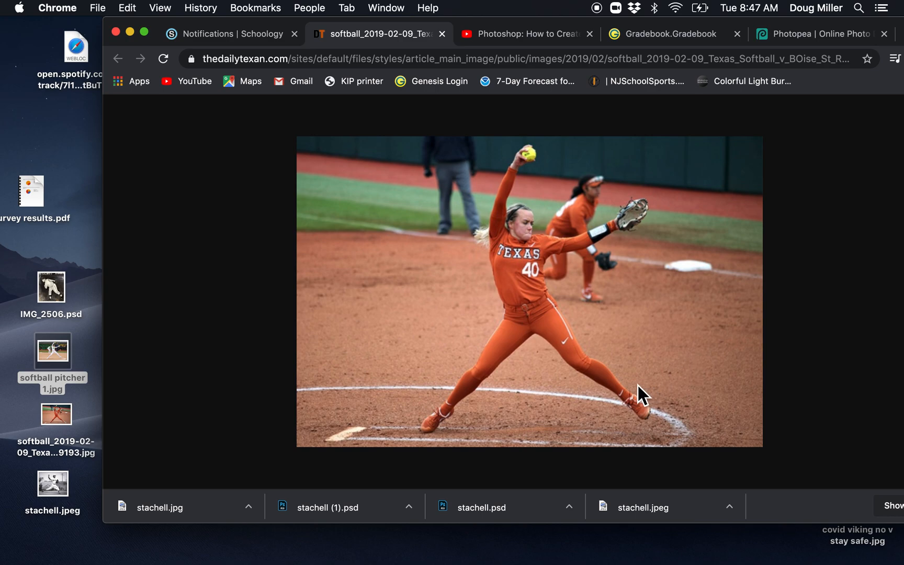
double_click(53, 486)
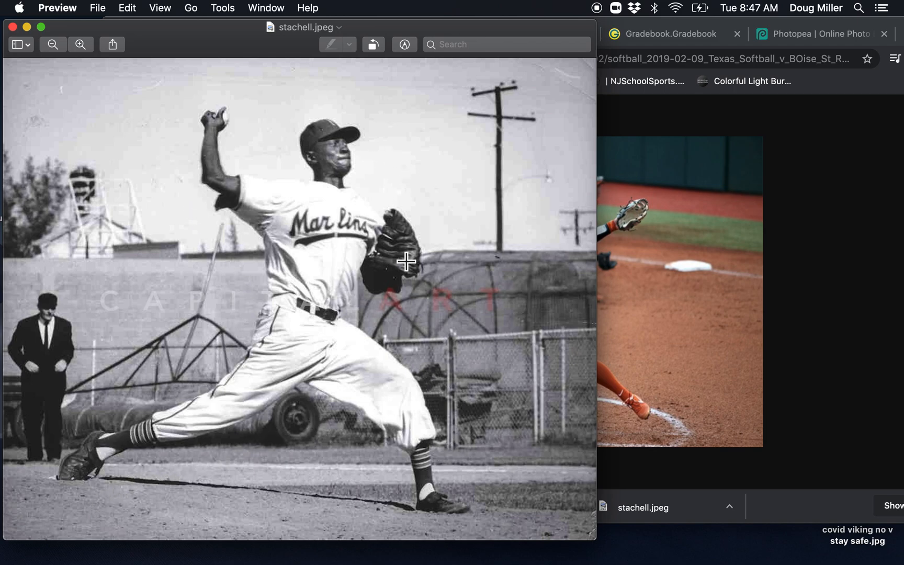
left_click(28, 27)
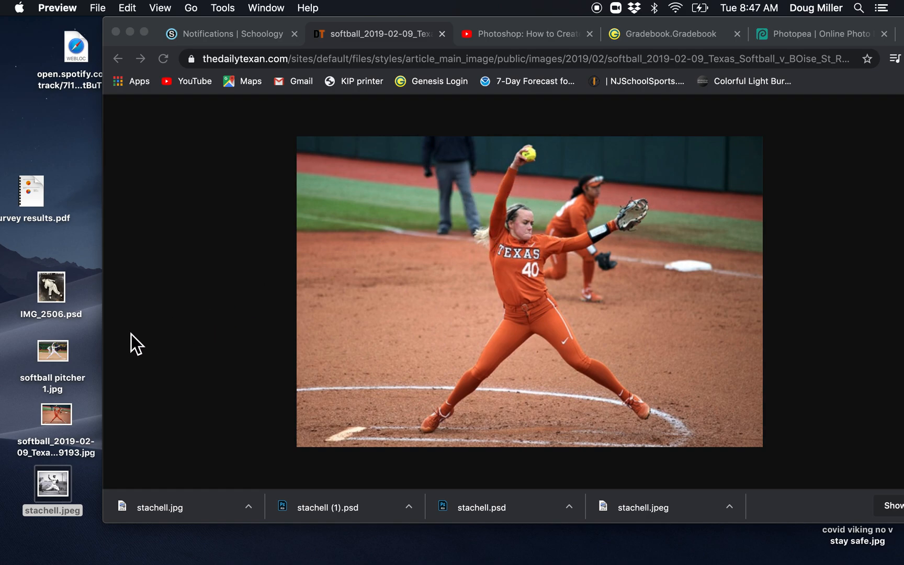
left_click(57, 351)
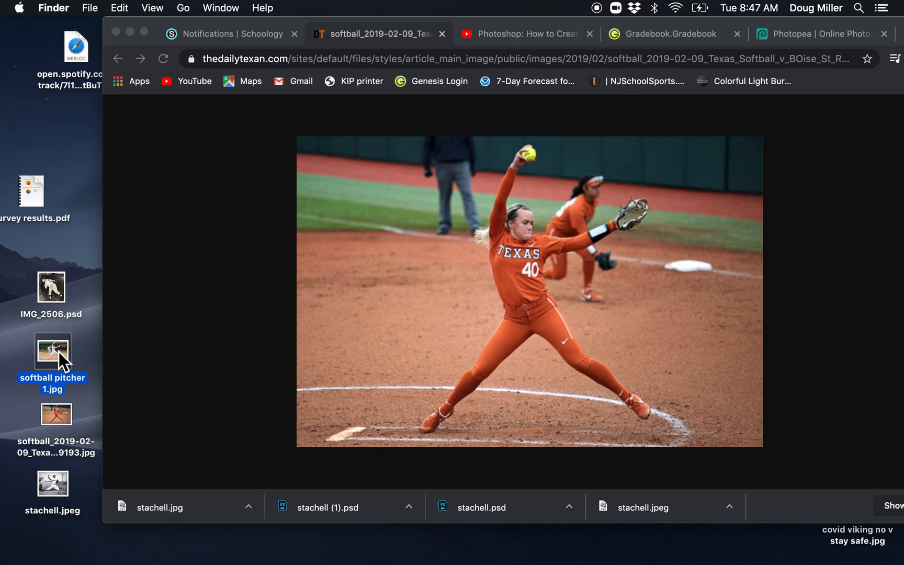
double_click(58, 351)
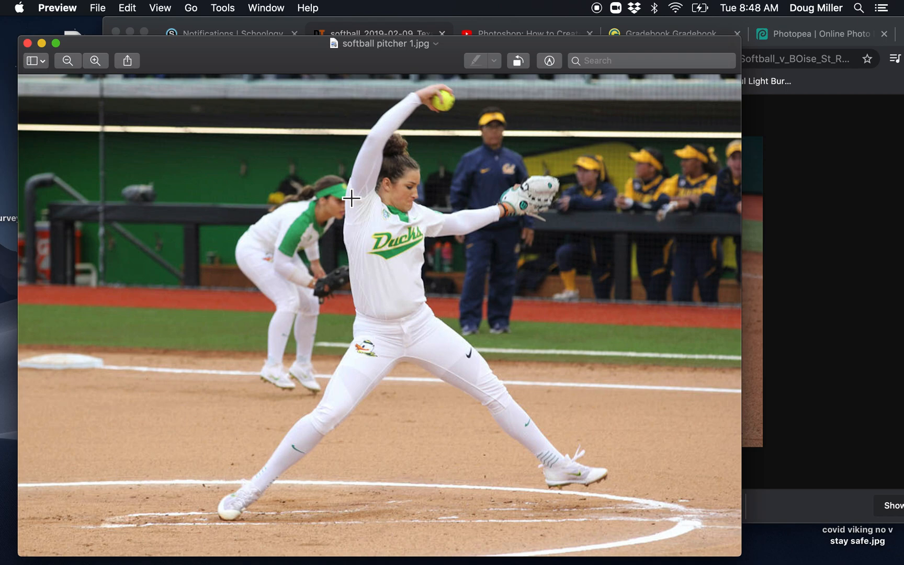
left_click_drag(364, 344, 370, 375)
left_click(42, 43)
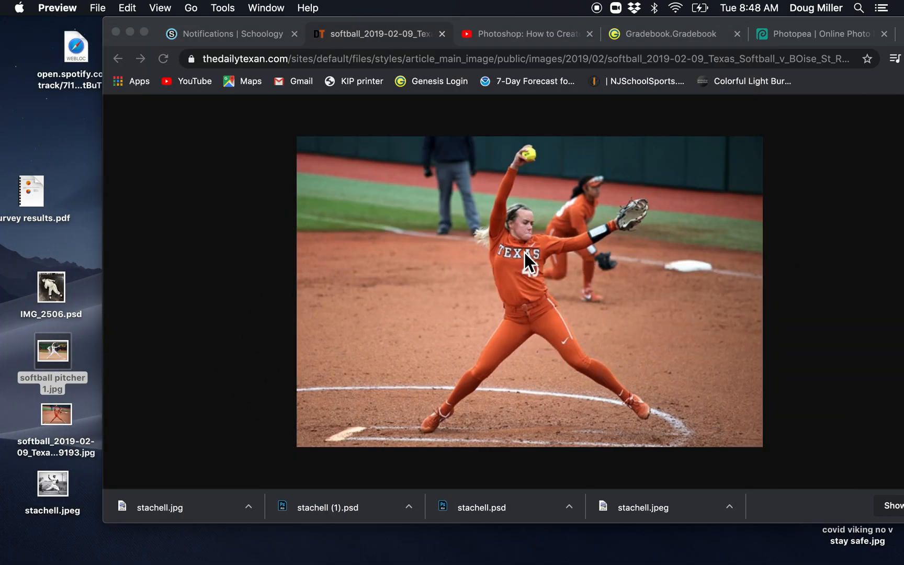
Check the Texas softball photo's image options, the Schoology notifications and the Circular Pixel STRETCH Effect tutorial on YouTube
right_click(404, 217)
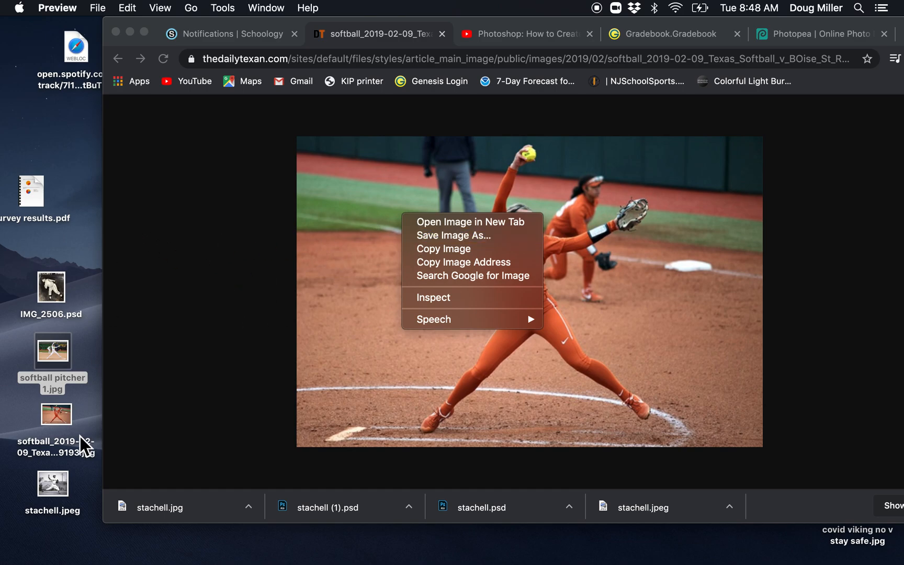
left_click(262, 38)
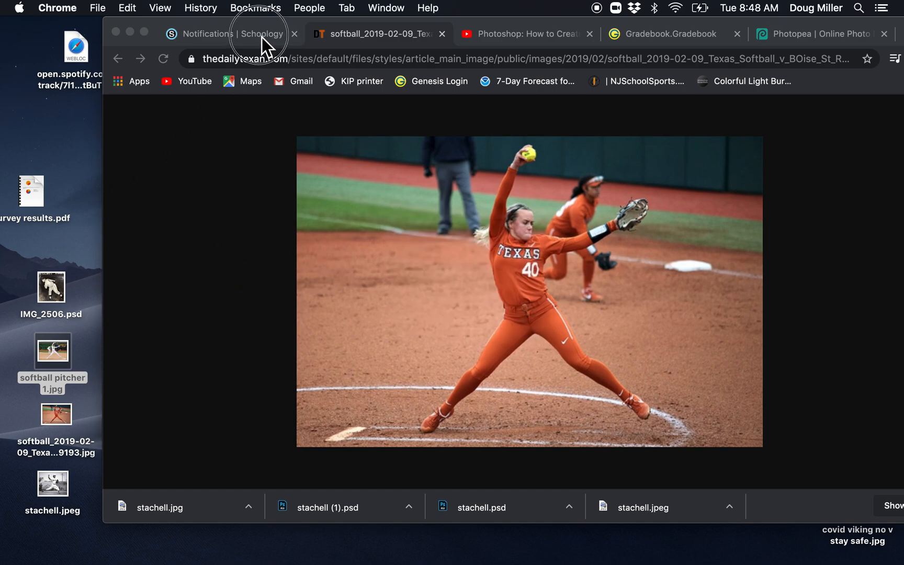
left_click(261, 38)
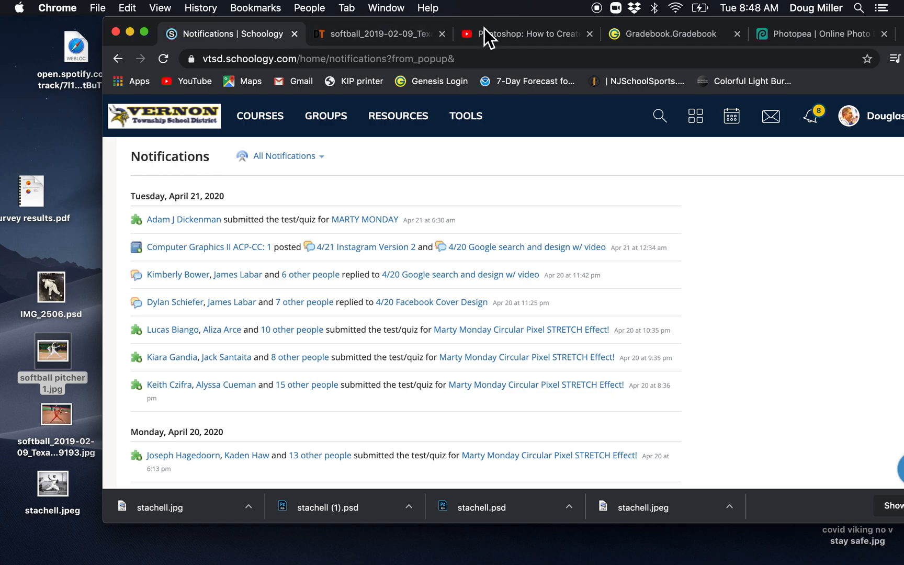
left_click(539, 33)
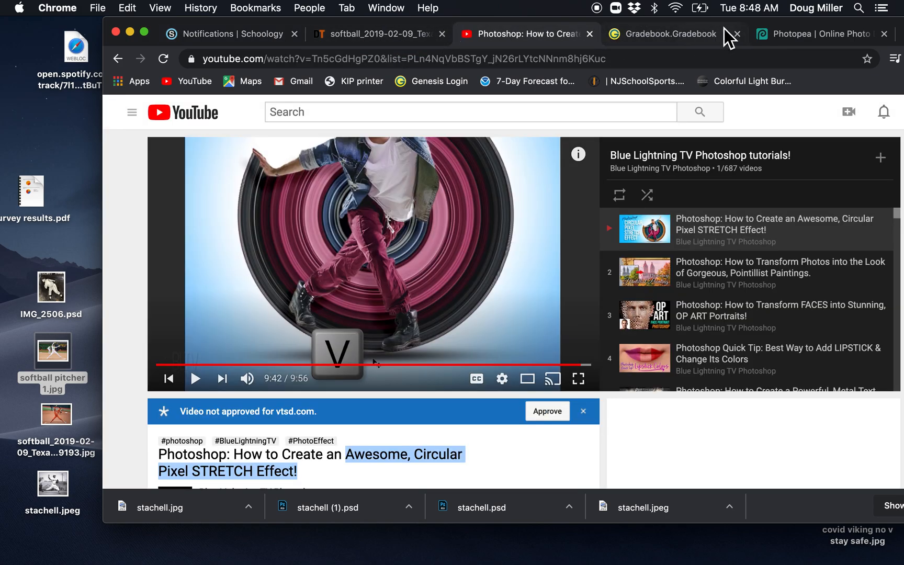
In Photopea, close softball pitcher 1.jpg and open the softball_2019-02-09 Texas photo from the desktop
left_click(793, 33)
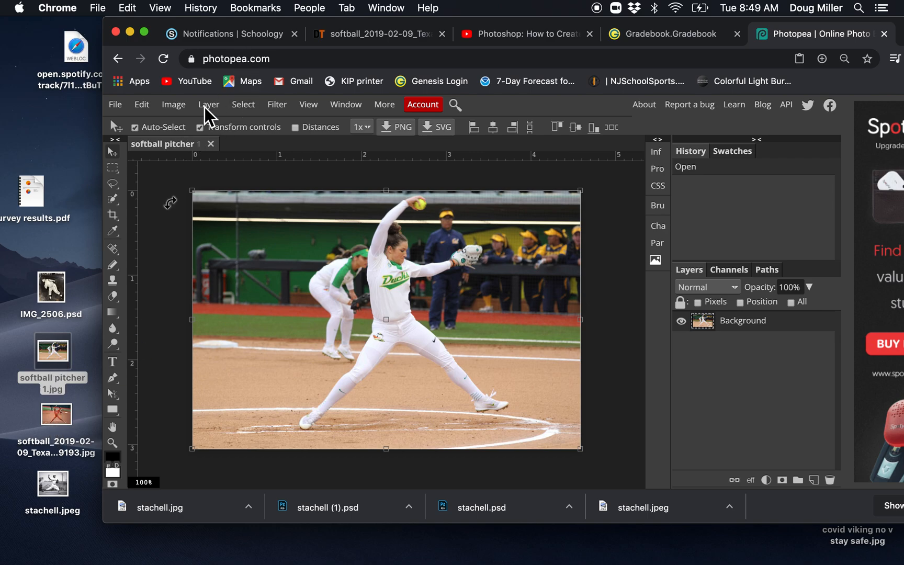
left_click(215, 151)
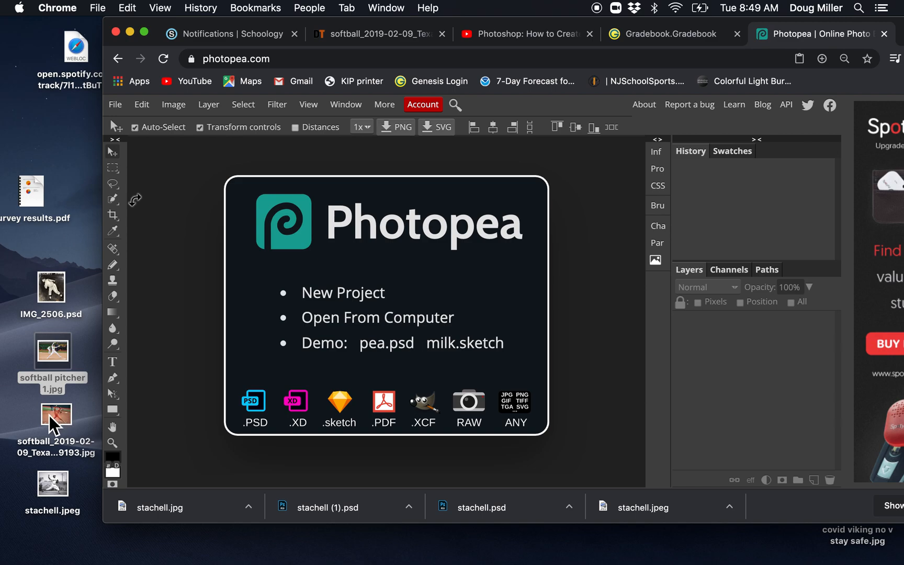
left_click_drag(61, 427, 343, 301)
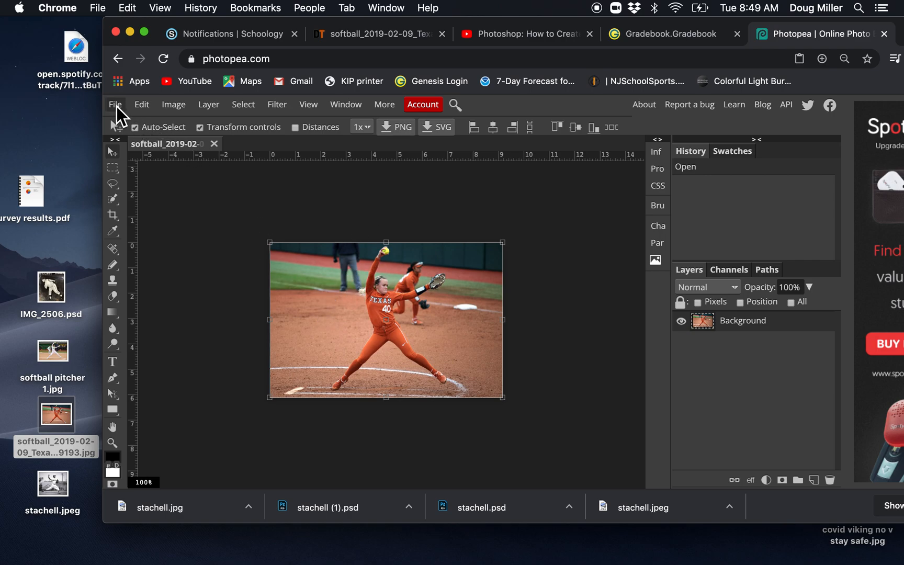
left_click(115, 105)
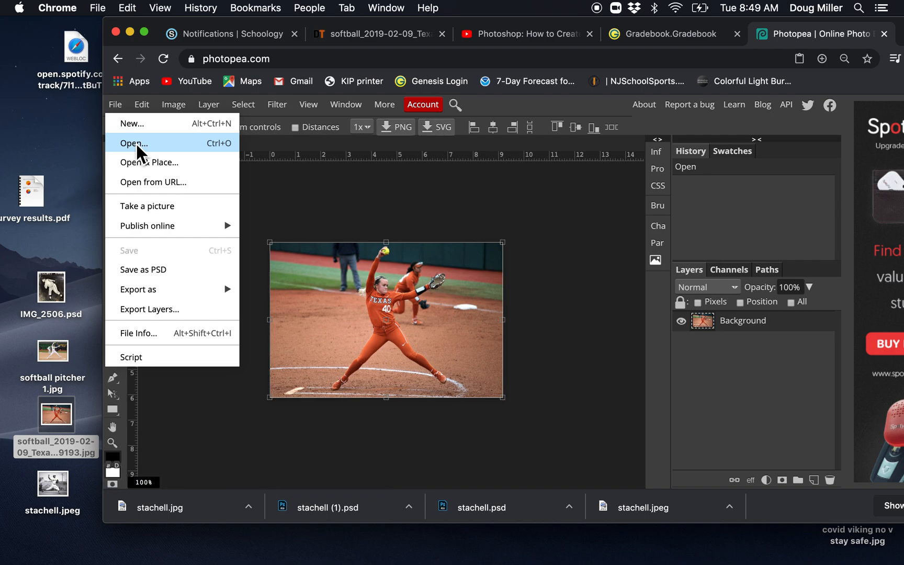
left_click(336, 219)
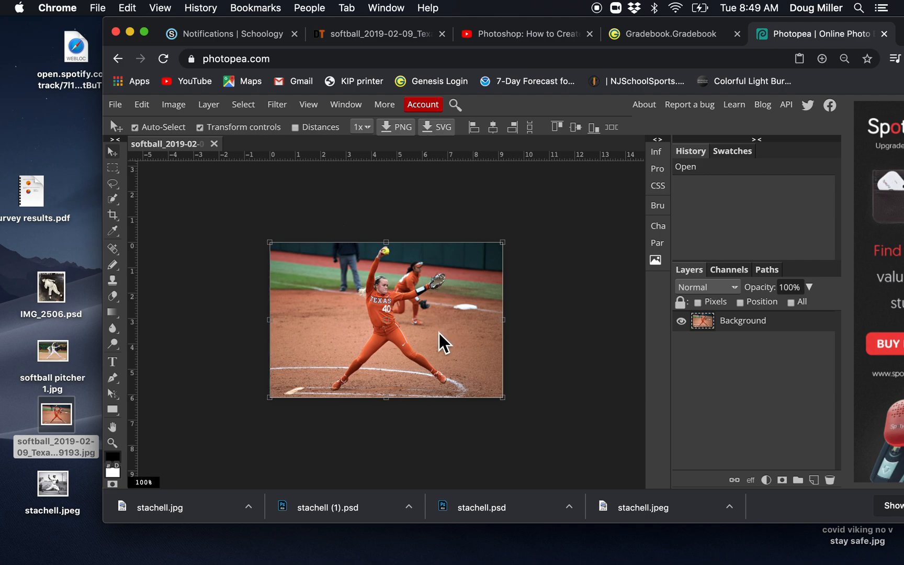
key("super+equal")
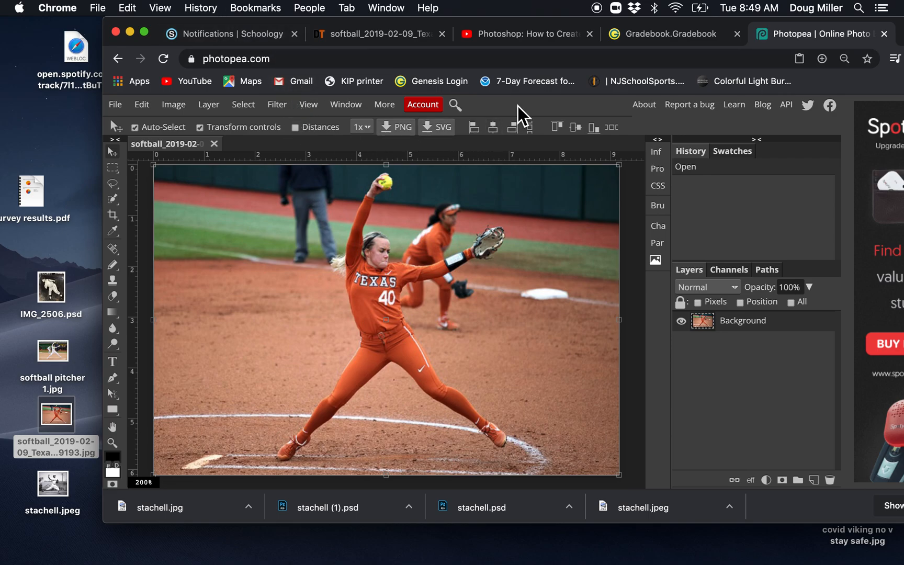
left_click(213, 106)
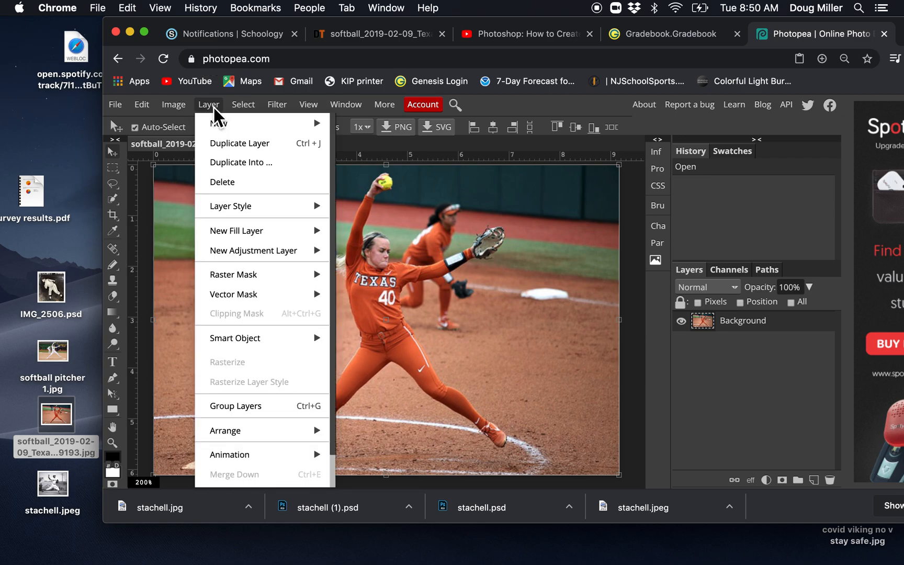
mouse_move(257, 339)
left_click(761, 390)
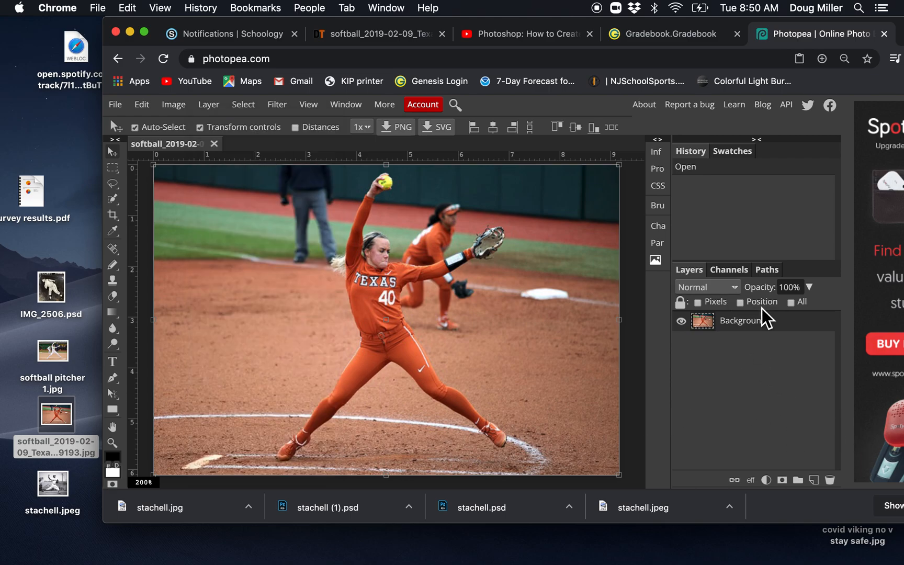
double_click(787, 330)
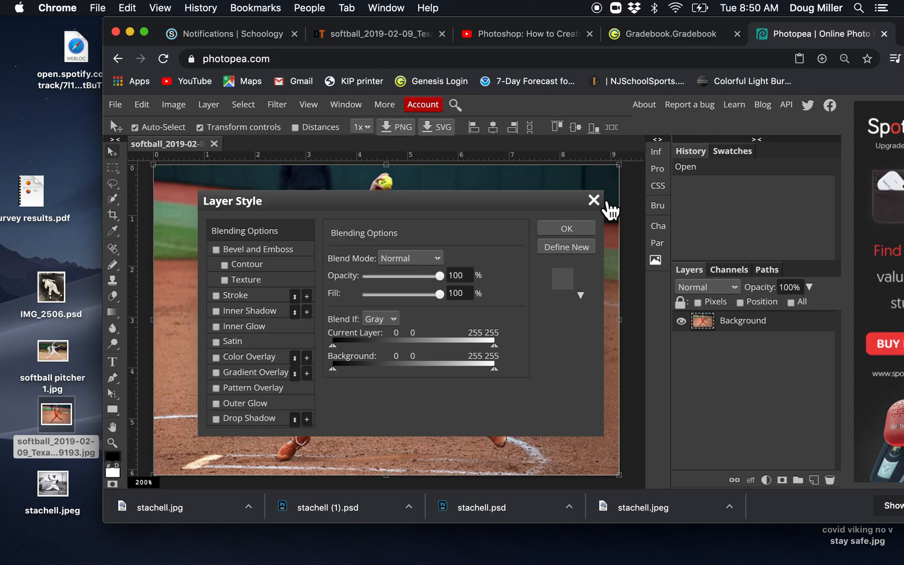
left_click(594, 200)
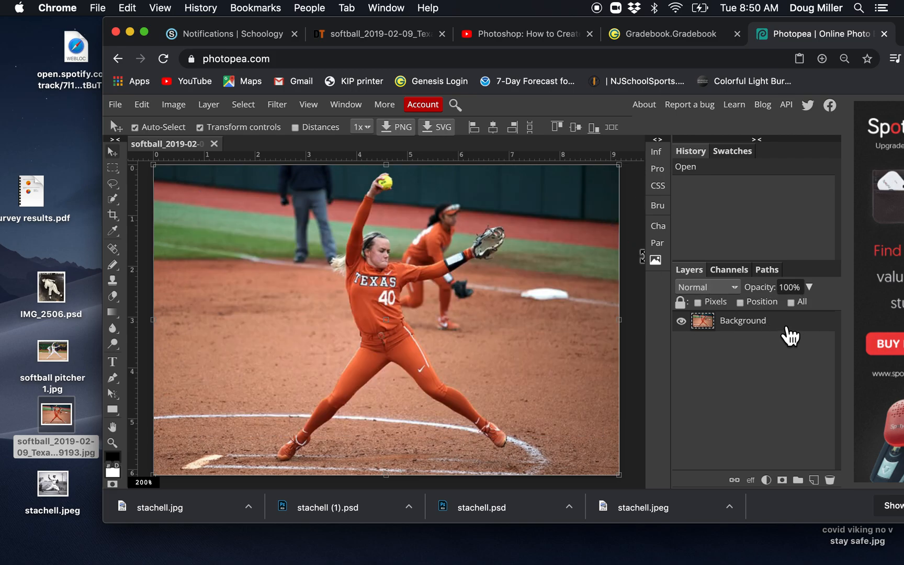
Duplicate the Background layer and hide the original Background
mouse_move(789, 329)
left_mouse_down()
mouse_move(805, 442)
mouse_move(781, 335)
left_mouse_up()
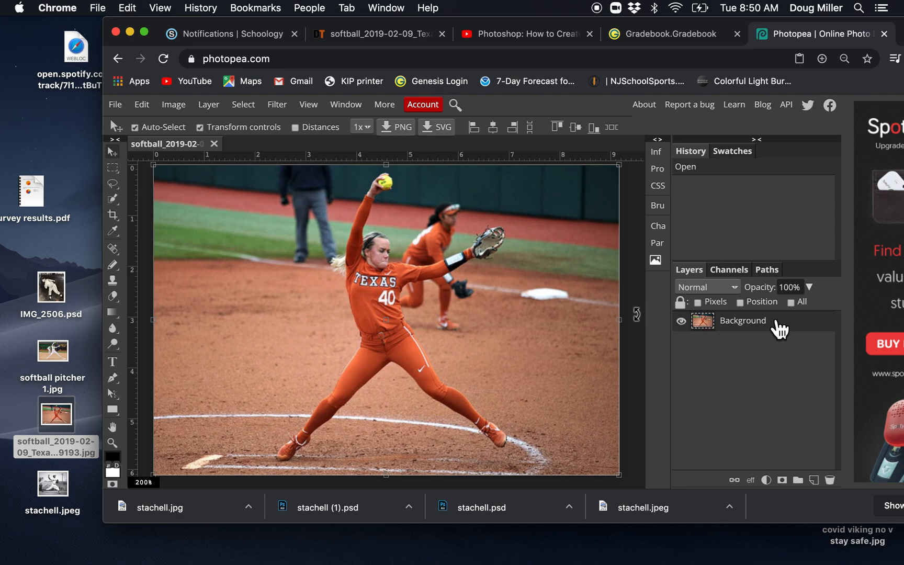
mouse_move(786, 329)
left_mouse_down()
mouse_move(801, 379)
mouse_move(787, 328)
mouse_move(772, 329)
left_mouse_up()
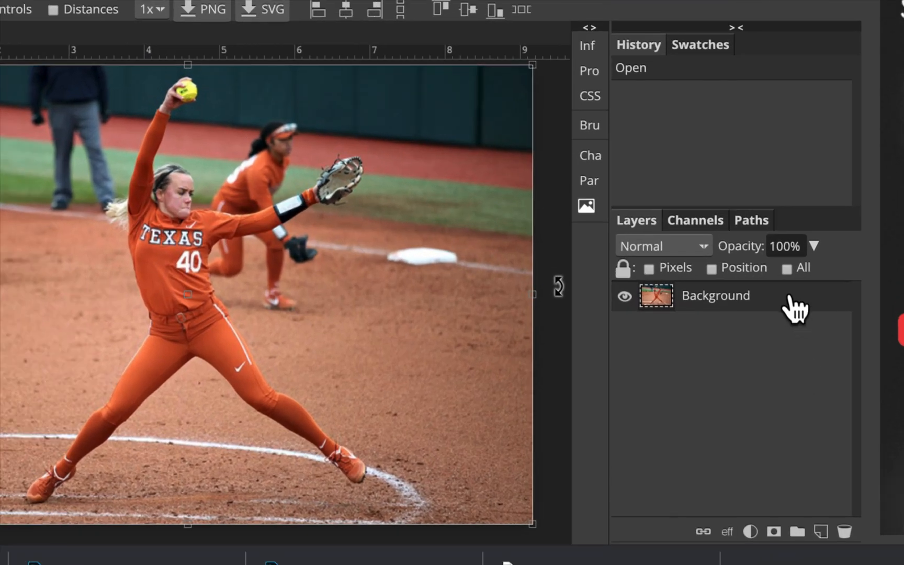
left_click_drag(788, 321, 822, 533)
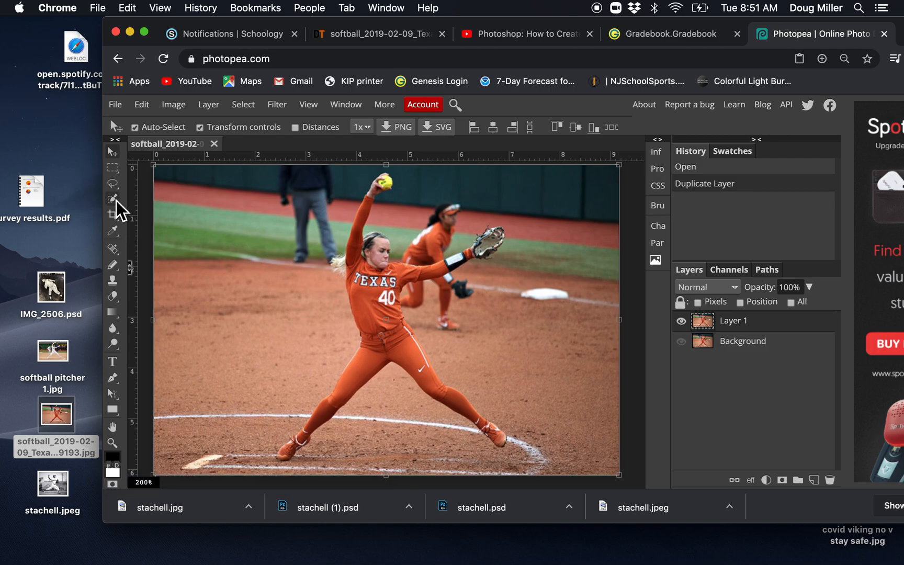
Erase the upper-left area of the photo on Layer 1 with the Eraser at brush size 90
left_click(115, 298)
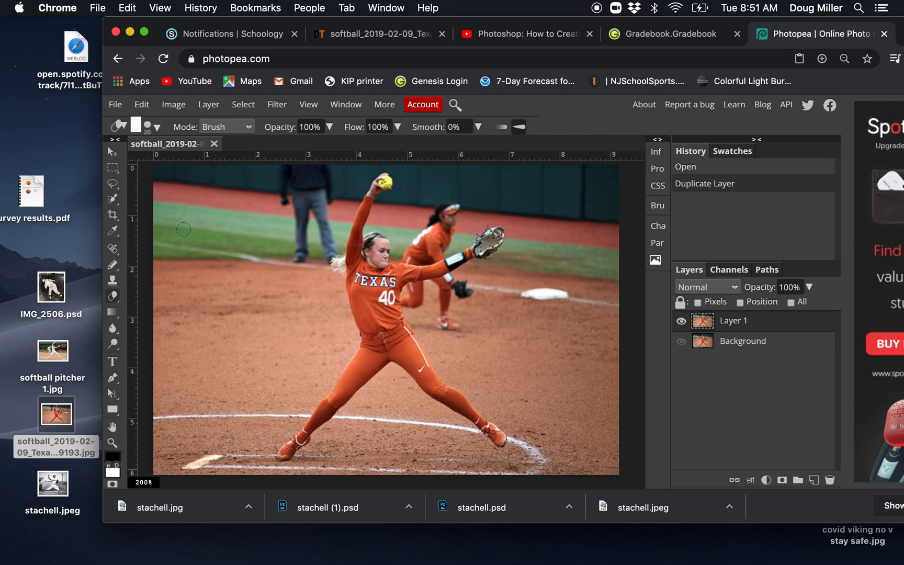
key("]")
key("]")
key("]")
mouse_move(200, 261)
left_mouse_down()
mouse_move(183, 166)
mouse_move(168, 175)
mouse_move(178, 282)
mouse_move(203, 294)
mouse_move(231, 246)
mouse_move(247, 136)
mouse_move(241, 183)
left_mouse_up()
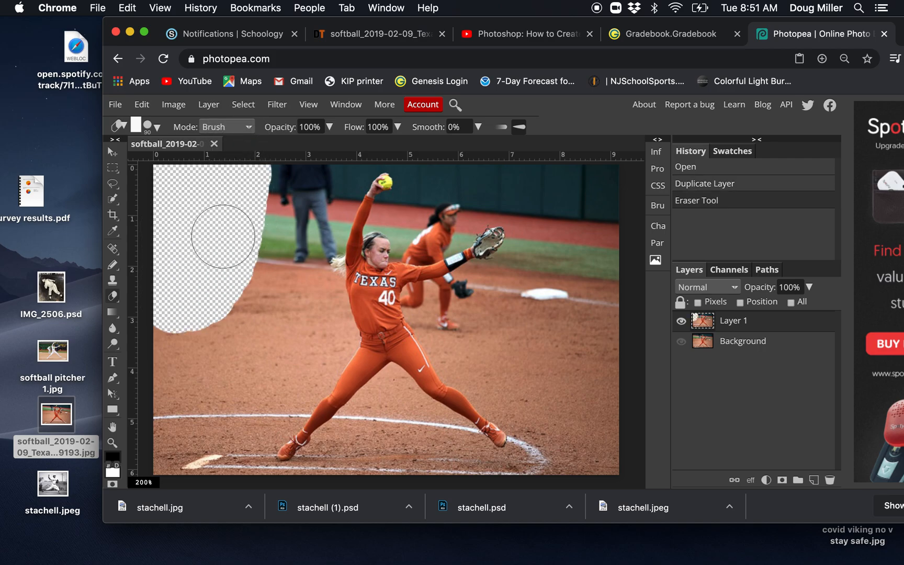
Make a first selection of the pitcher from head to body using Quick Selection with brush size 10
left_click(115, 202)
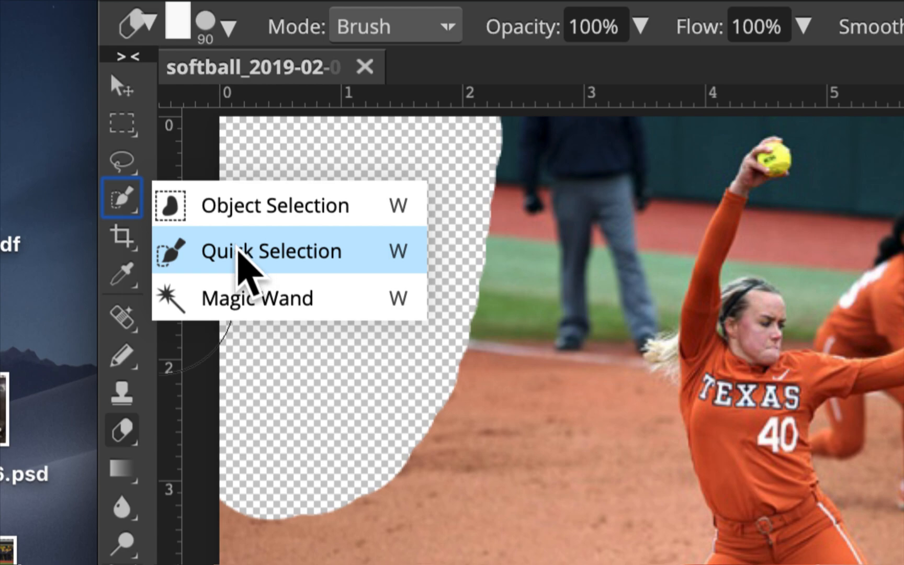
left_click(239, 251)
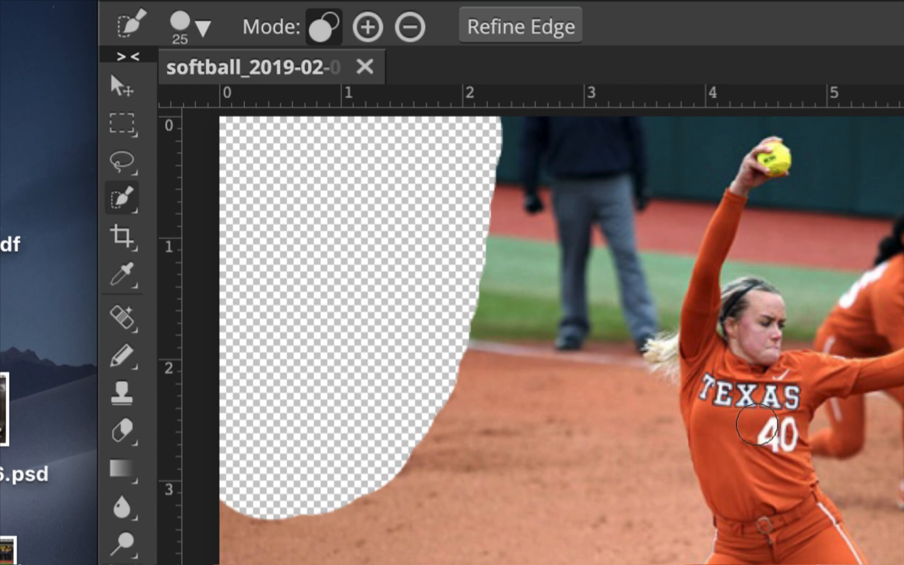
key("bracketleft")
key("bracketleft")
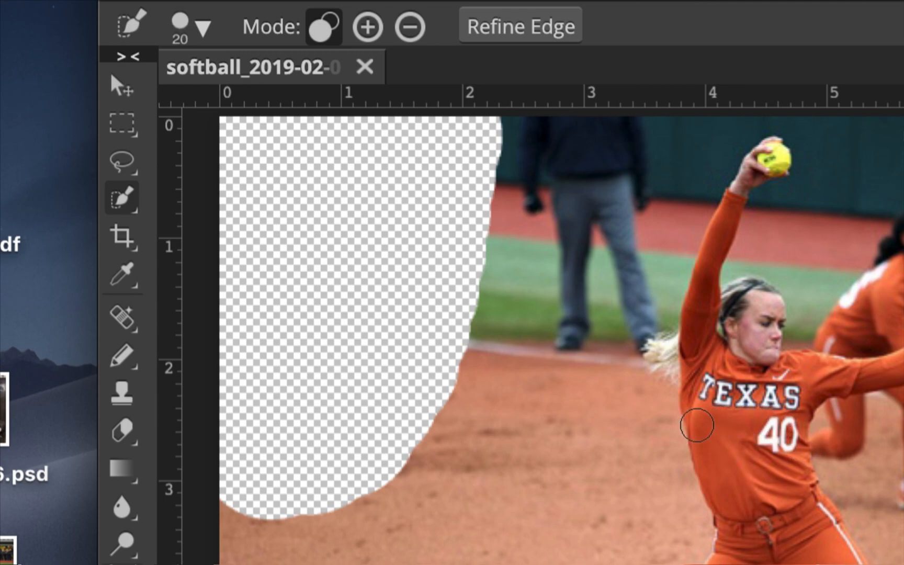
key("bracketleft")
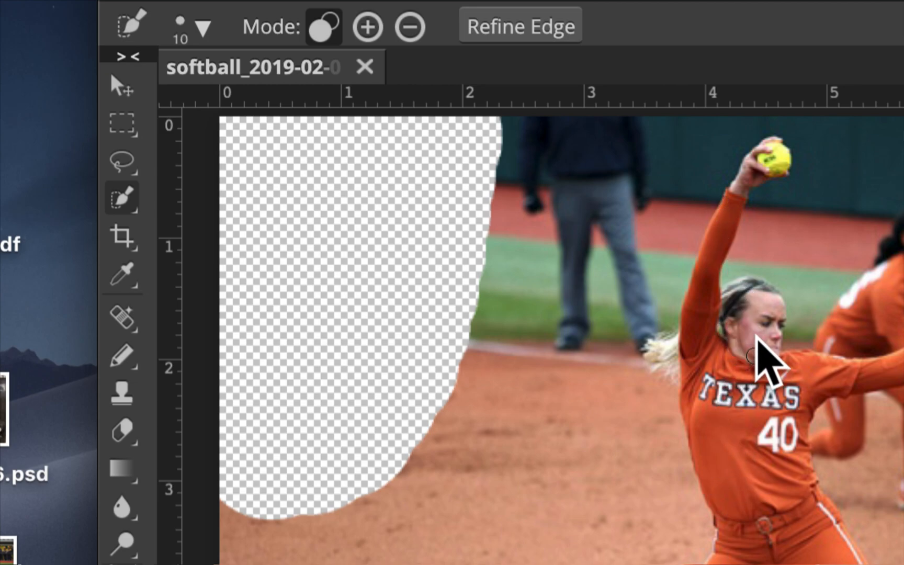
left_click_drag(757, 319, 766, 473)
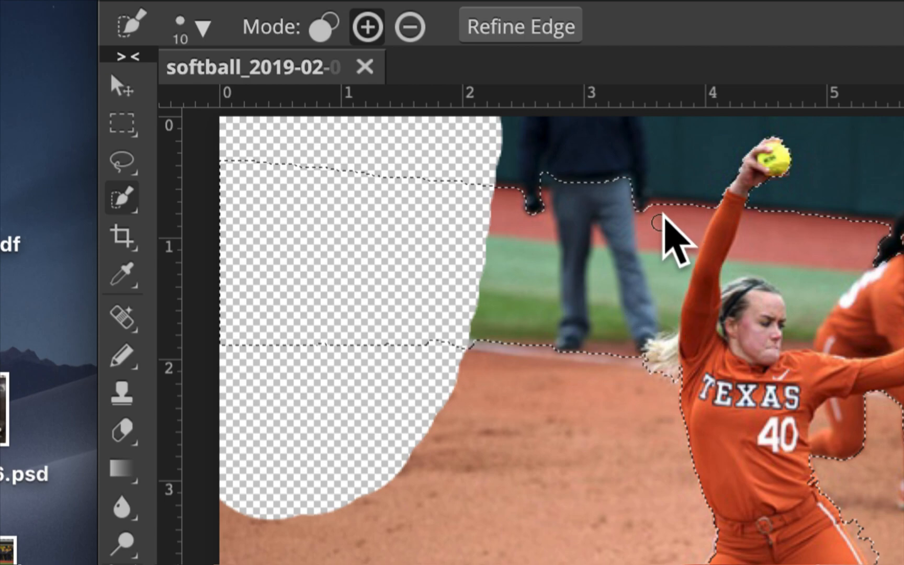
Subtract the umpire and field beside the raised arm from the selection, and add the arm and ponytail back in
key("alt")
mouse_move(670, 212)
left_mouse_down()
mouse_move(624, 299)
mouse_move(622, 280)
left_mouse_up()
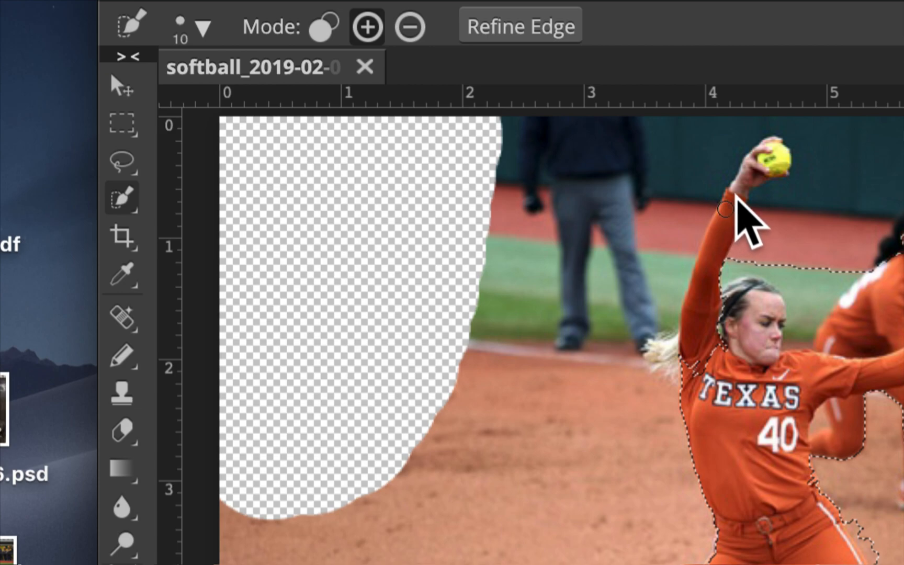
left_click_drag(738, 196, 716, 267)
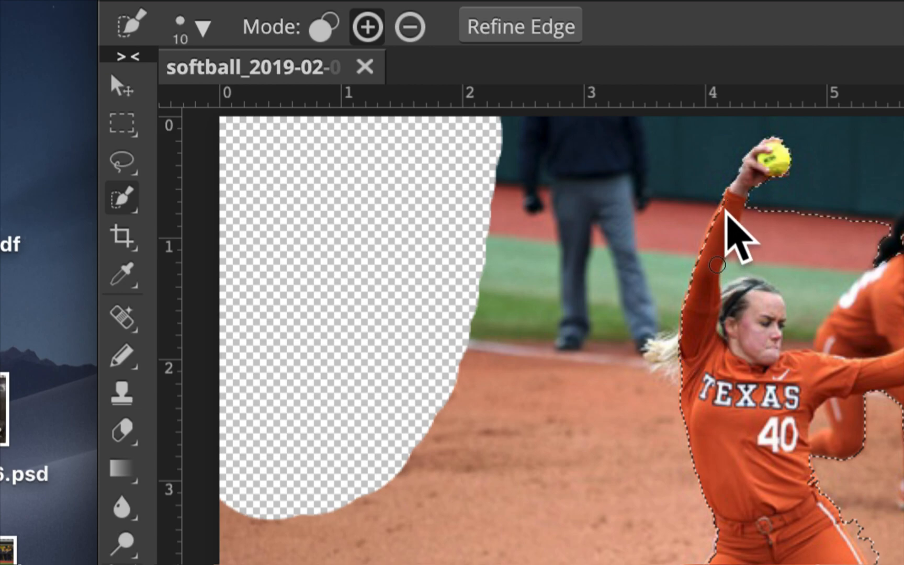
mouse_move(722, 212)
left_mouse_down()
mouse_move(723, 238)
mouse_move(706, 242)
mouse_move(703, 201)
mouse_move(696, 219)
left_mouse_up()
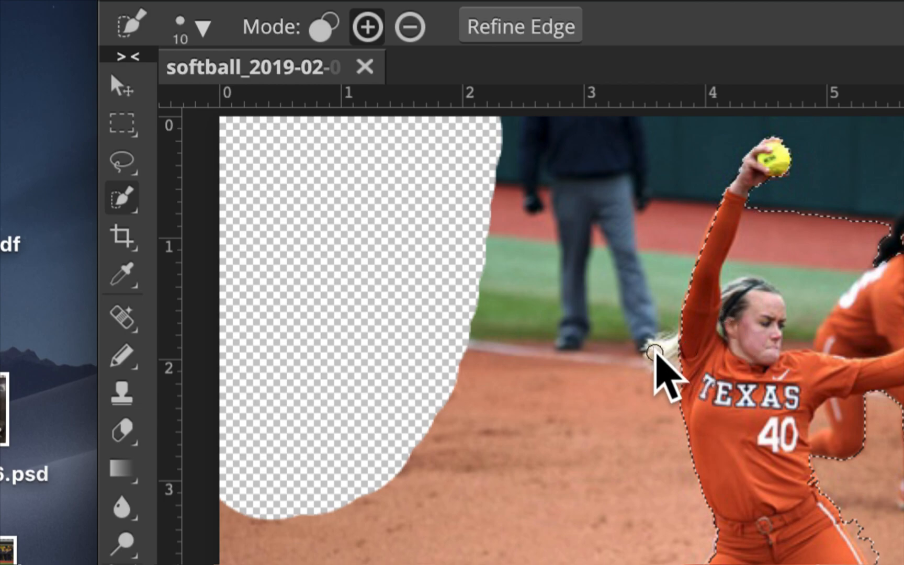
left_click_drag(656, 363, 668, 357)
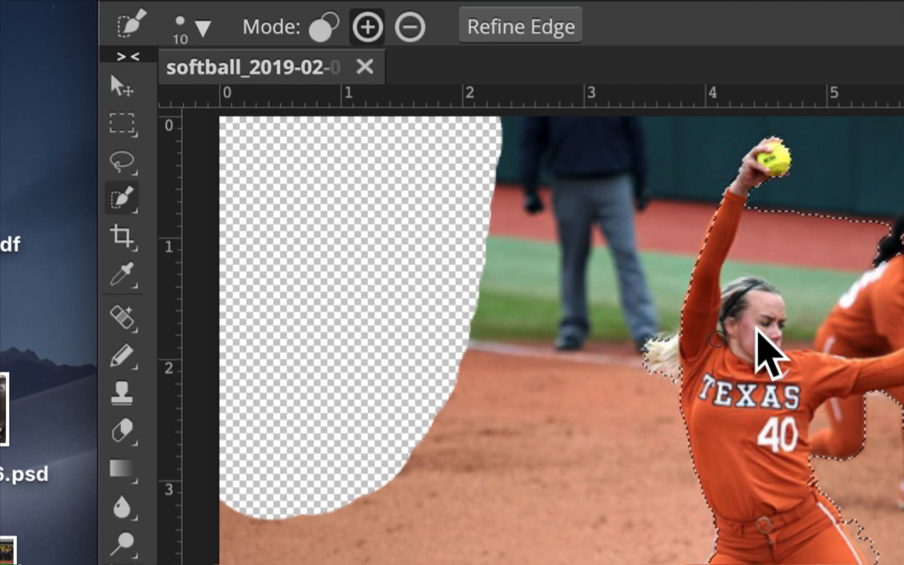
Subtract the field background between the pitcher's raised arm, her head and the second player from the selection
mouse_move(805, 283)
left_mouse_down()
mouse_move(814, 204)
mouse_move(757, 238)
mouse_move(735, 266)
left_mouse_up()
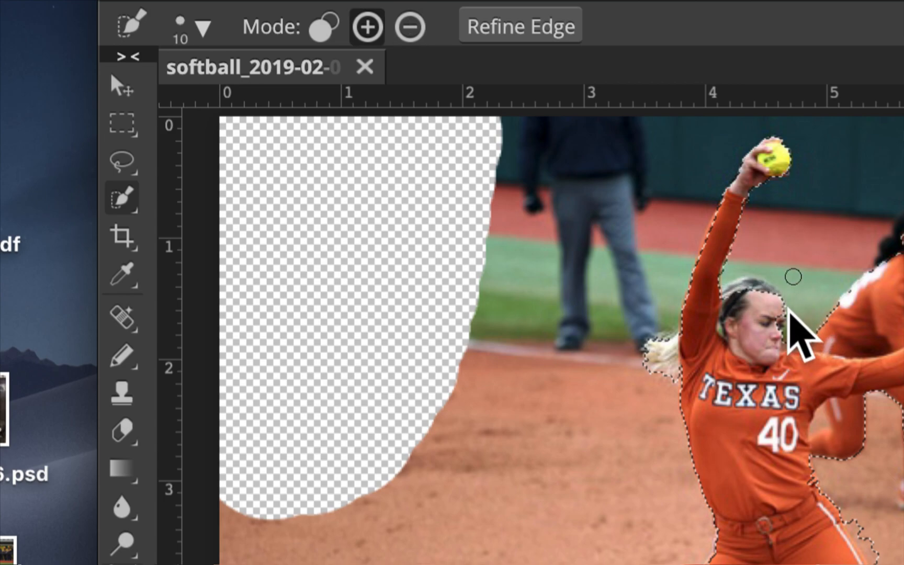
left_click_drag(781, 325, 795, 332)
key("alt")
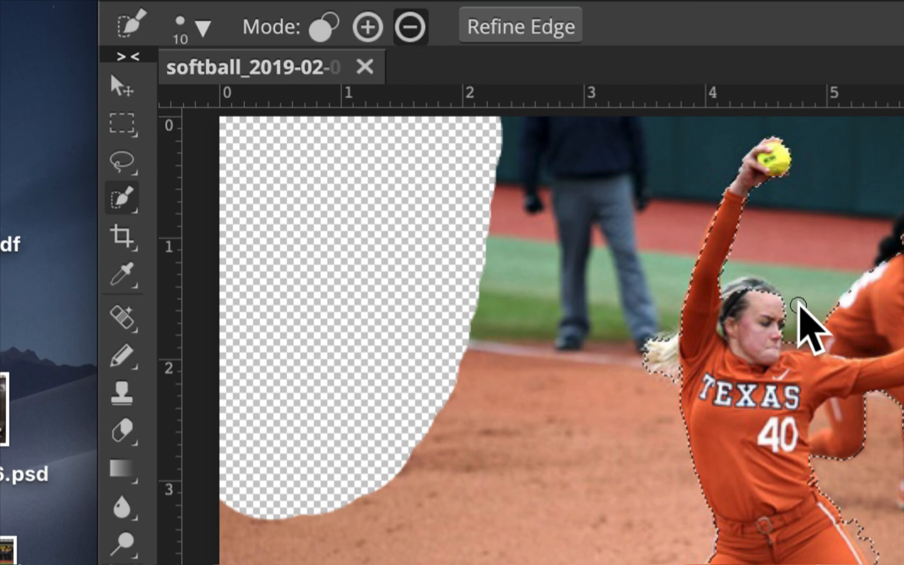